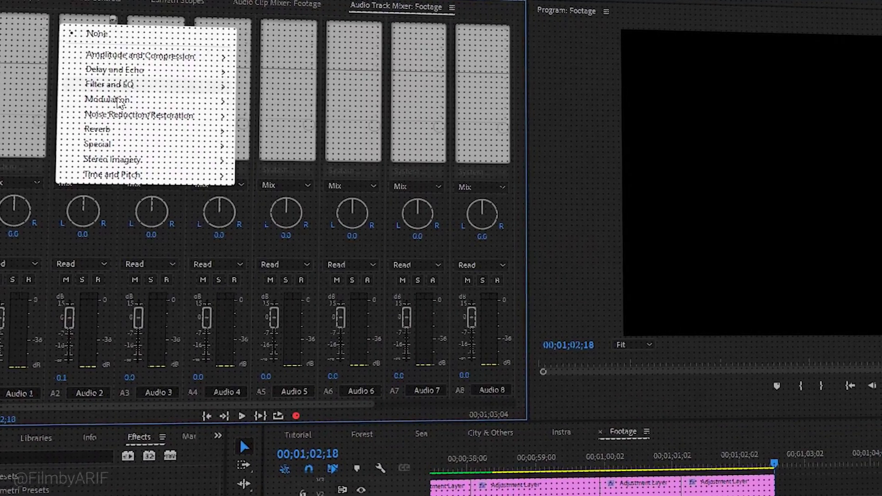
Pick Studio Reverb with about 7784 ms decay, then play the sequence ending.
mouse_move(138, 130)
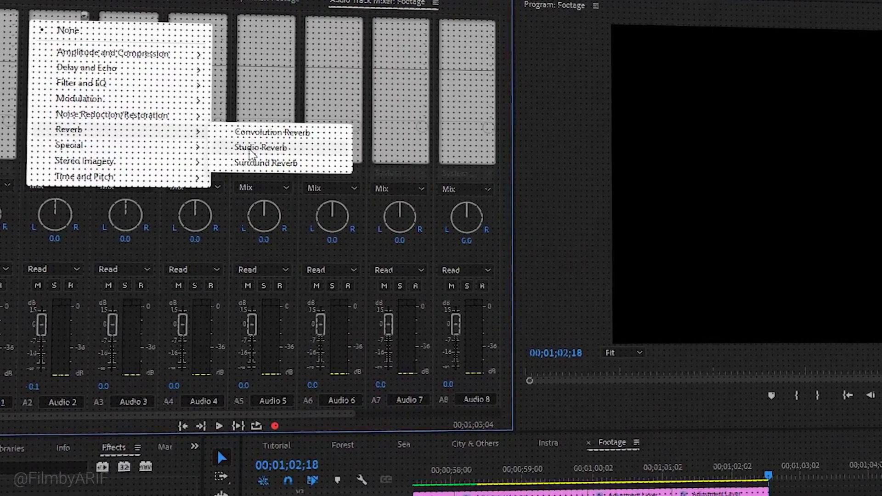
click(242, 153)
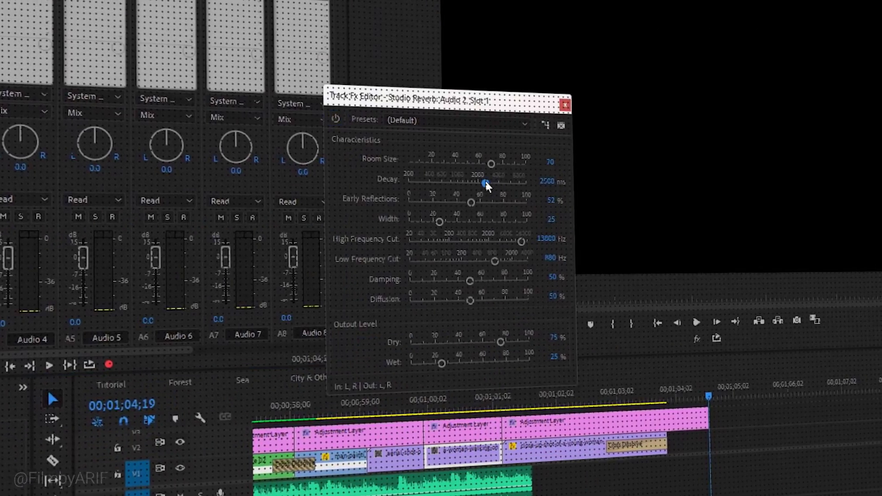
drag(484, 183, 518, 189)
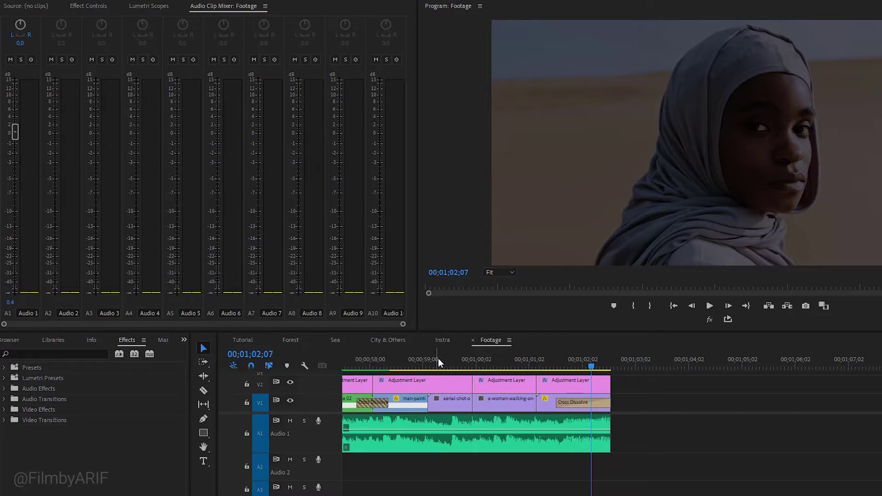
click(442, 359)
key(space)
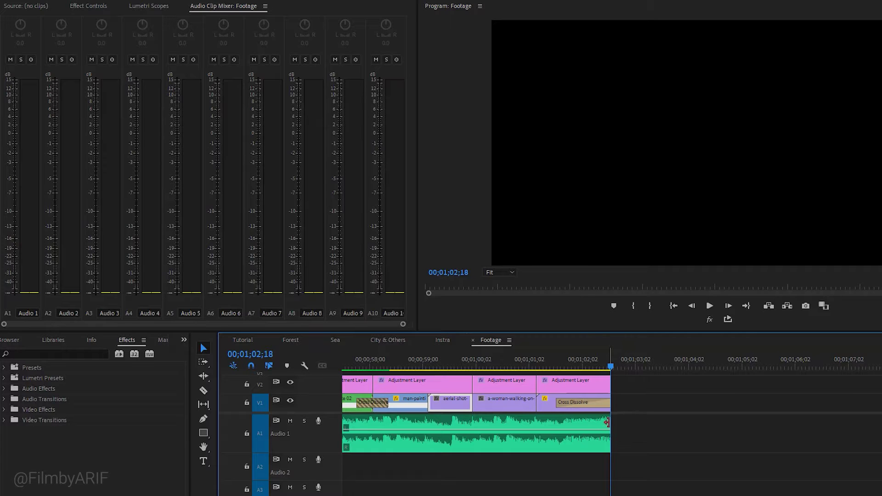
Extend the Audio 1 music clip's end and razor it at two points near the video's end.
drag(607, 422, 744, 432)
drag(676, 432, 677, 431)
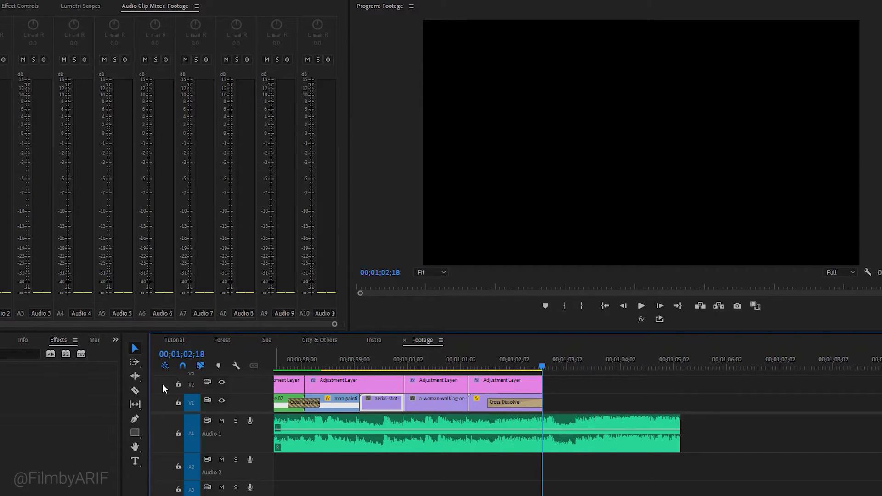
click(136, 390)
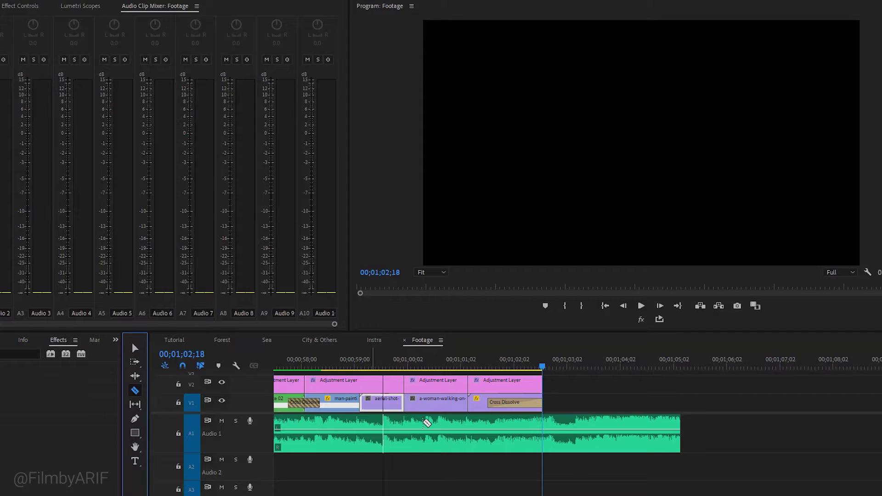
click(495, 429)
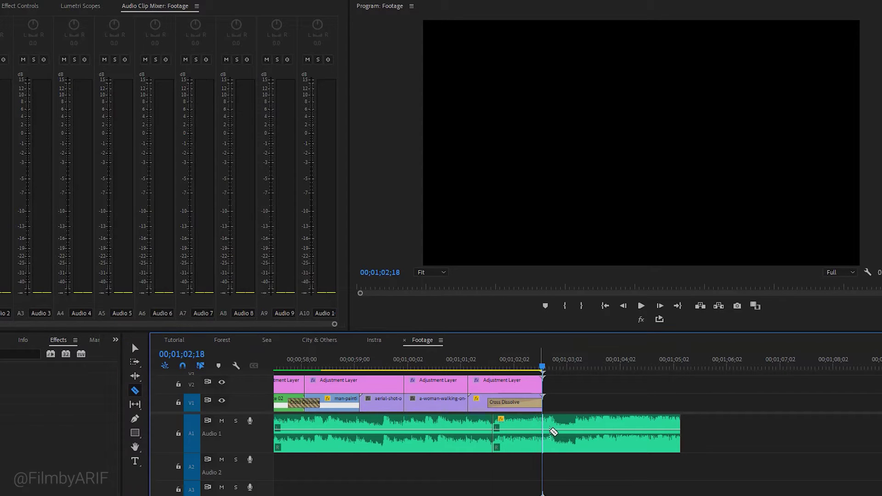
click(572, 431)
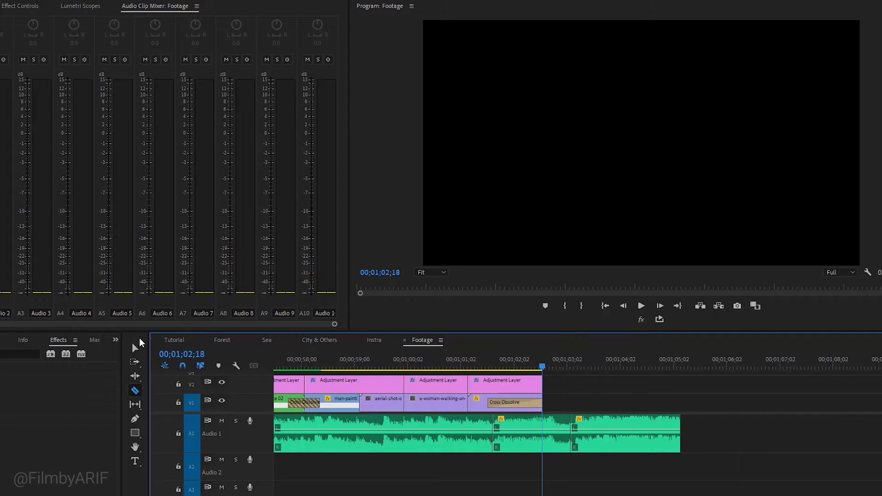
Delete the last leftover piece of the split Audio 1 music.
click(138, 343)
click(614, 432)
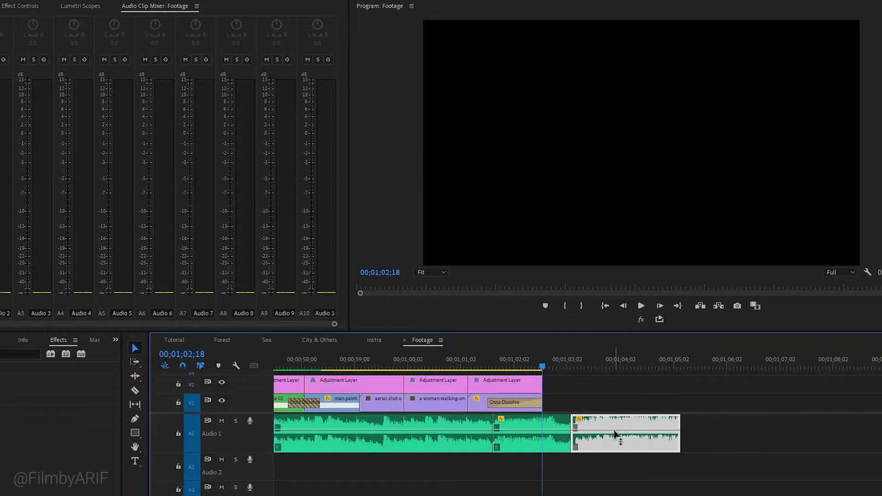
key(Delete)
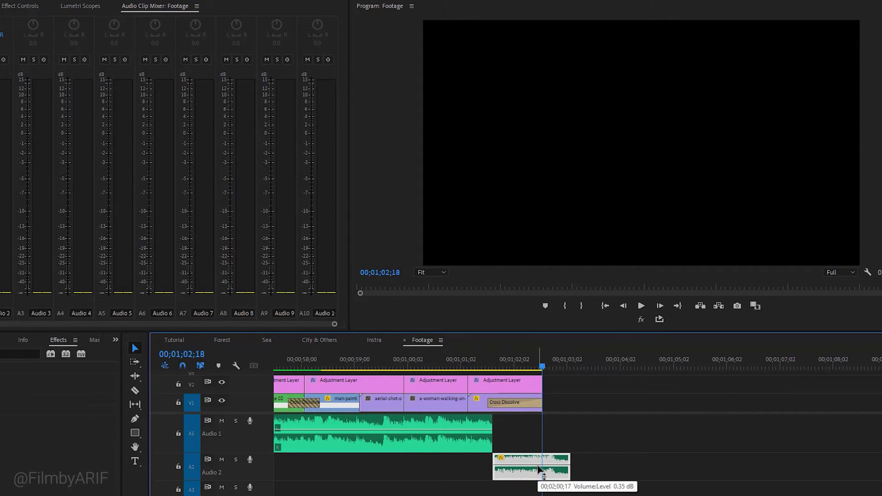
Open Window > Audio Track Mixer > Footage and bring the Footage track mixer forward.
click(207, 8)
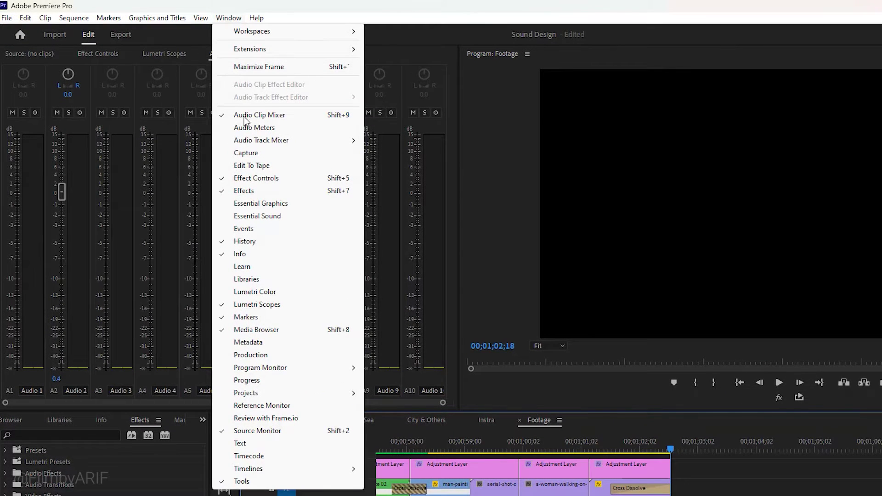
mouse_move(245, 140)
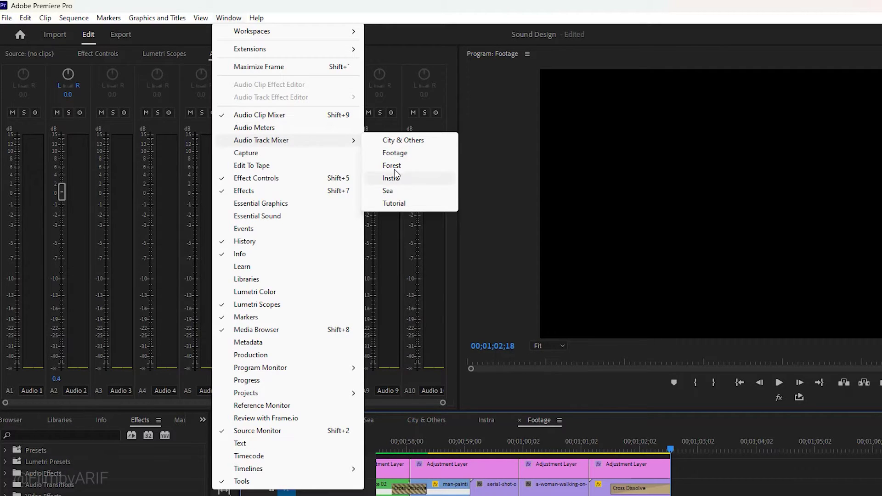
click(393, 154)
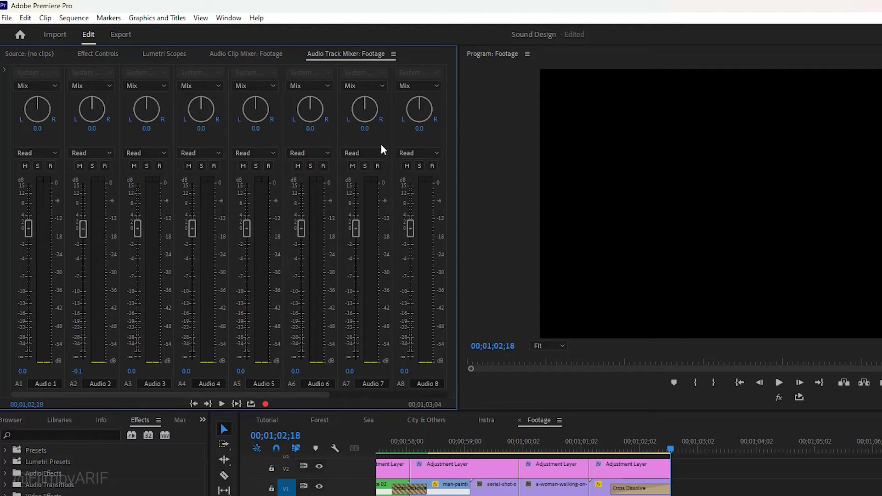
click(243, 53)
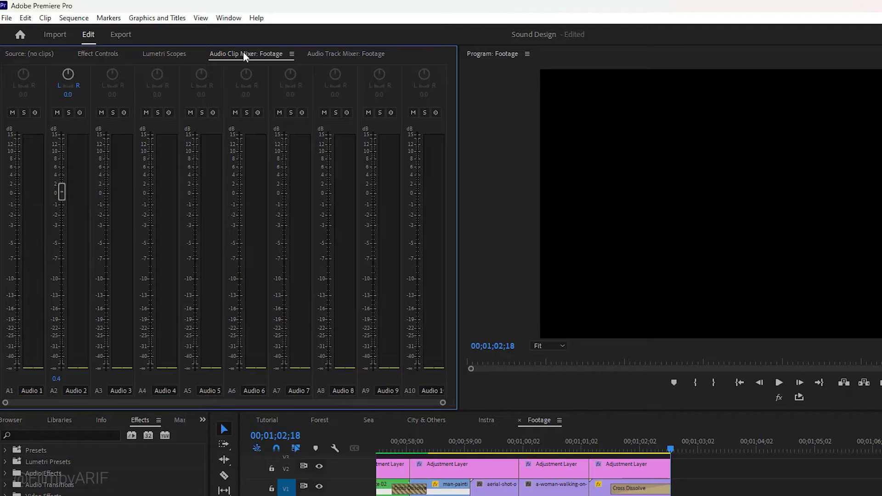
click(329, 53)
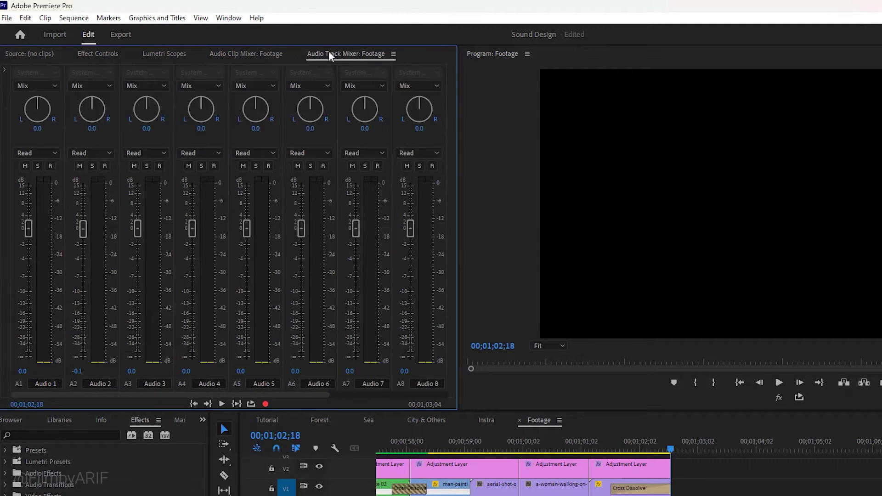
Insert Reverb > Studio Reverb in Audio 2's effect slot and play the ending to hear it.
click(4, 70)
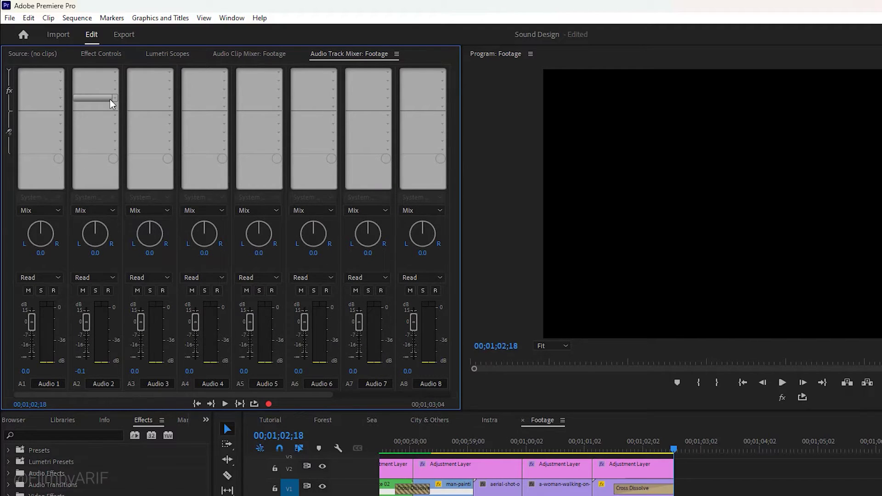
click(116, 73)
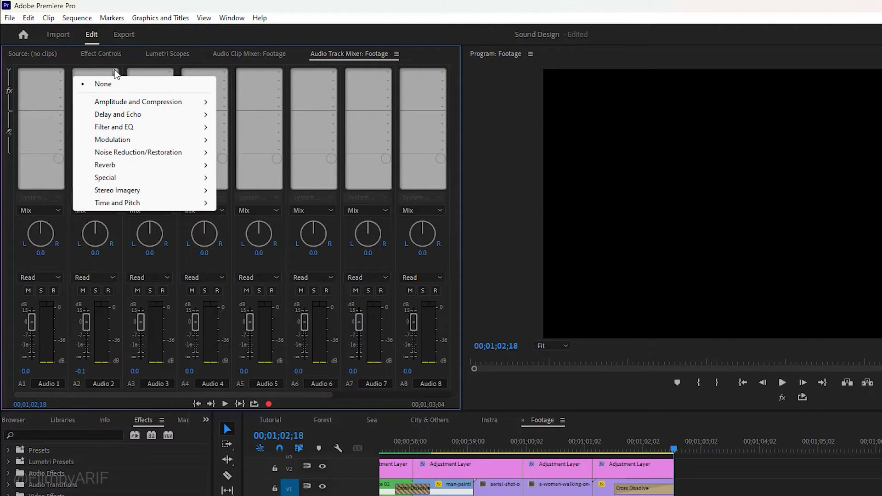
mouse_move(120, 165)
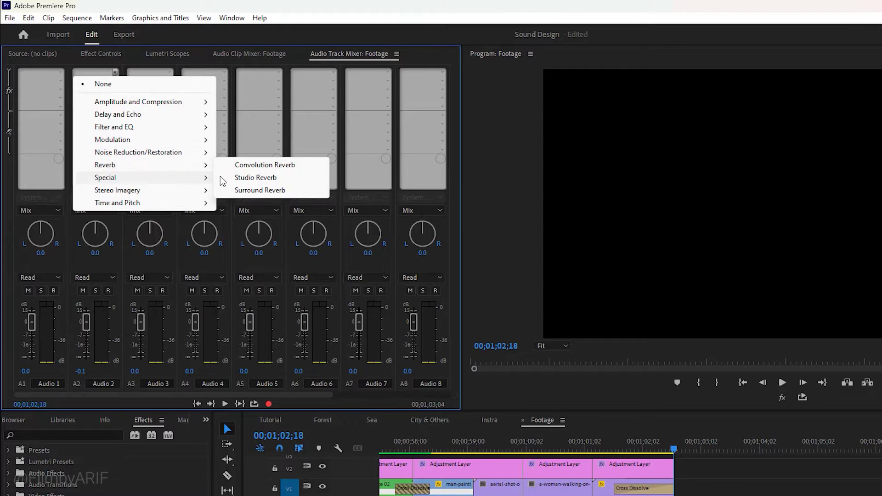
click(247, 178)
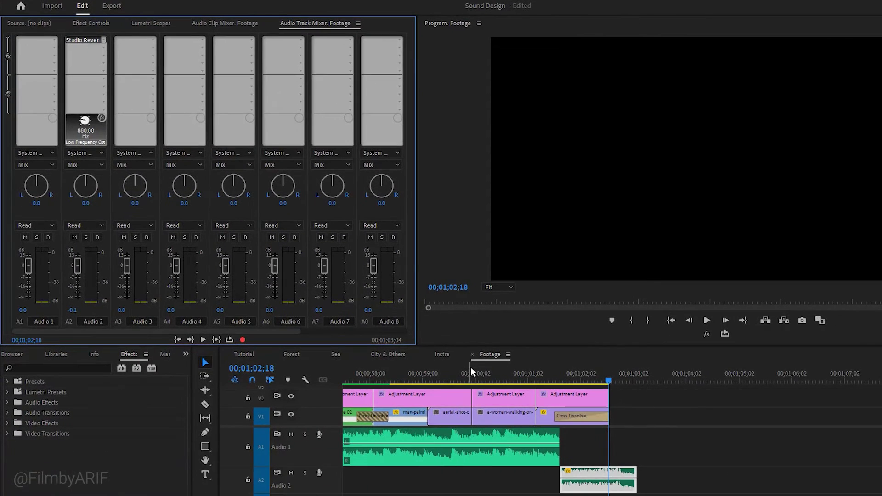
click(471, 375)
key(space)
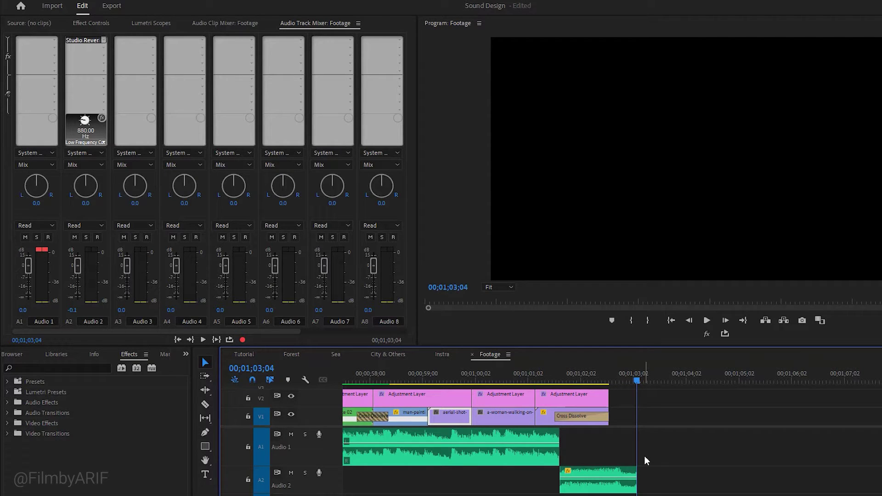
Lengthen the final V1 close-up and the V2 adjustment layer above it, then replay the ending.
click(639, 383)
drag(603, 412, 676, 416)
drag(610, 397, 713, 399)
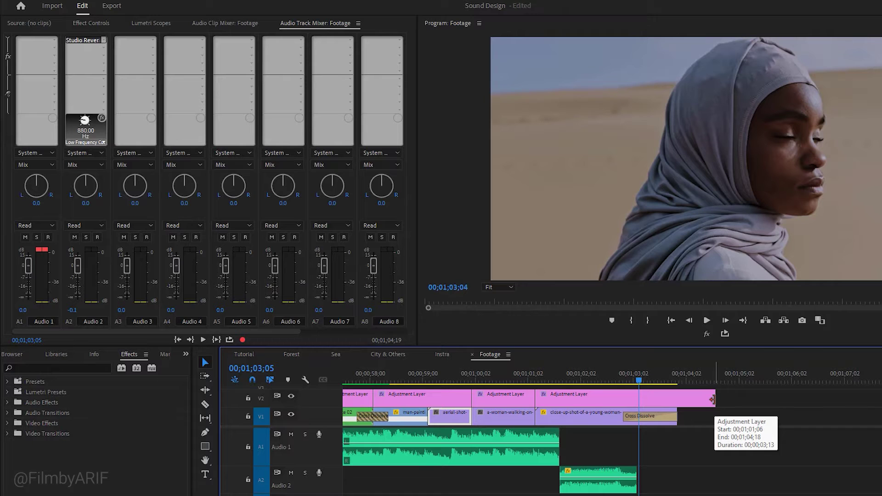
click(509, 379)
key(space)
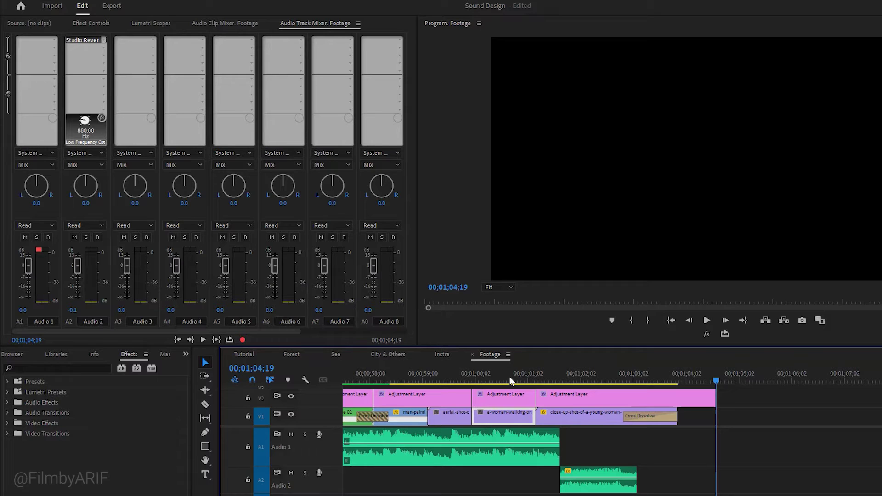
Open the Studio Reverb editor and drag its Decay up to 10000 ms.
double_click(82, 41)
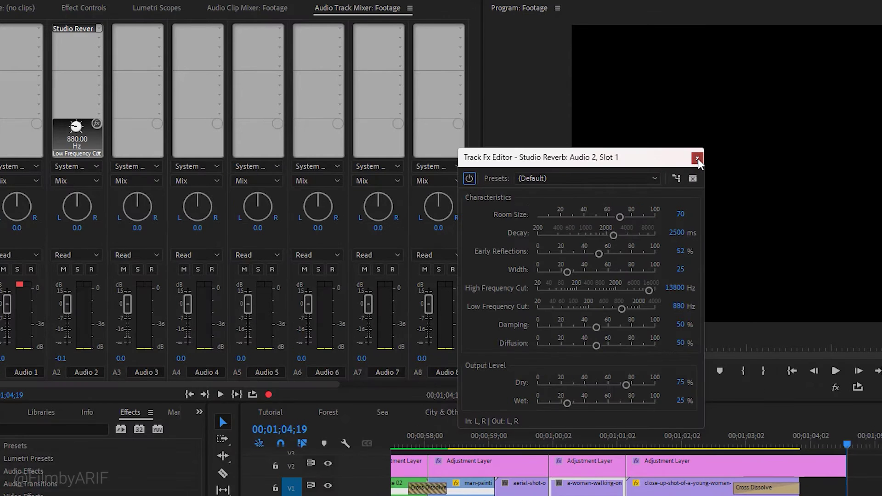
click(697, 158)
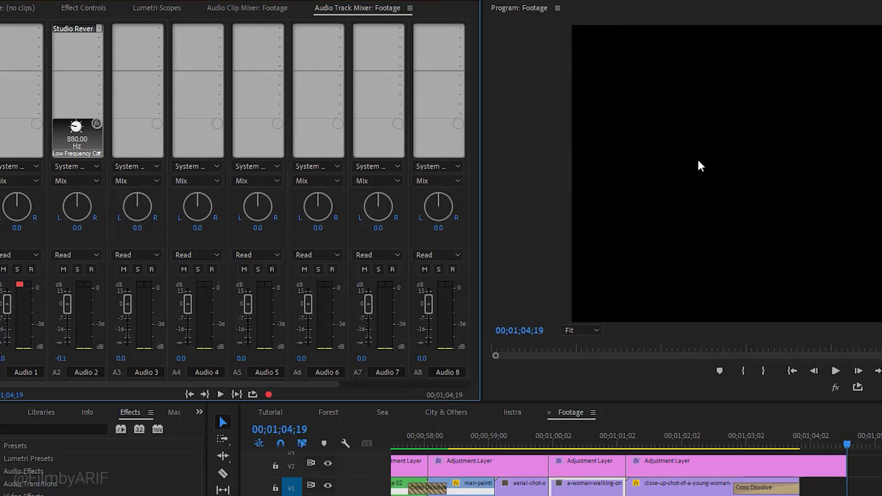
right_click(76, 26)
click(83, 73)
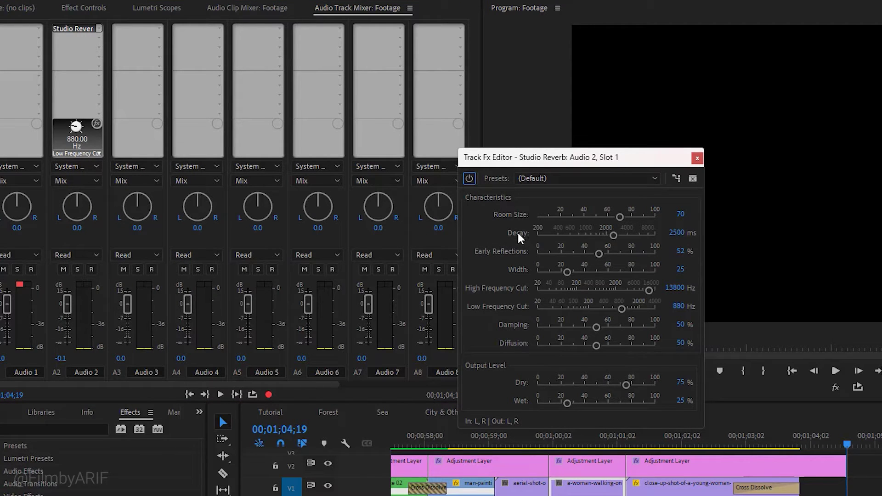
drag(612, 233, 648, 236)
Replay the music ending to hear the longer reverb tail.
drag(595, 164, 619, 128)
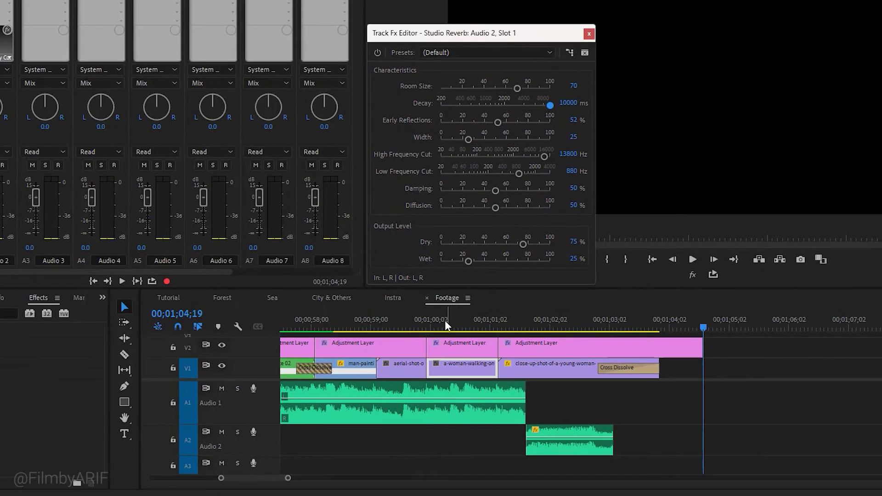
click(444, 323)
key(space)
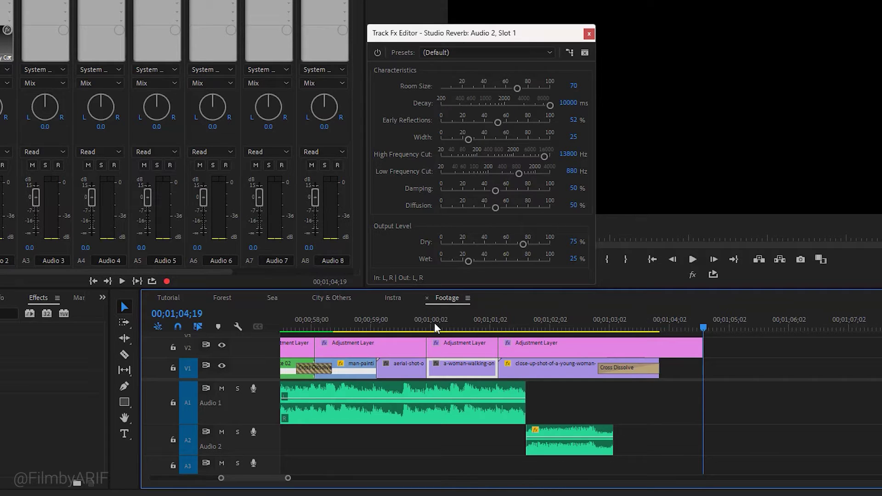
Mark In at 00;01;00;03 and Out at 00;01;05;08, enable Loop Playback, and open the Button Editor.
click(434, 322)
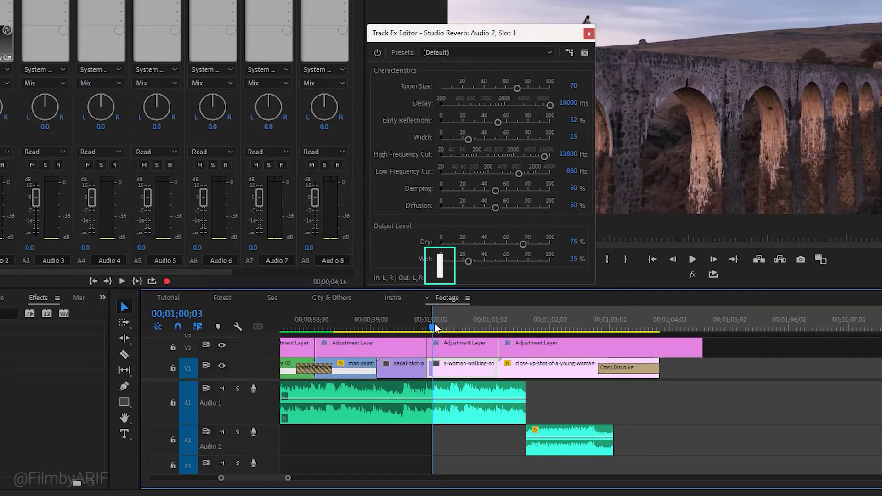
click(741, 327)
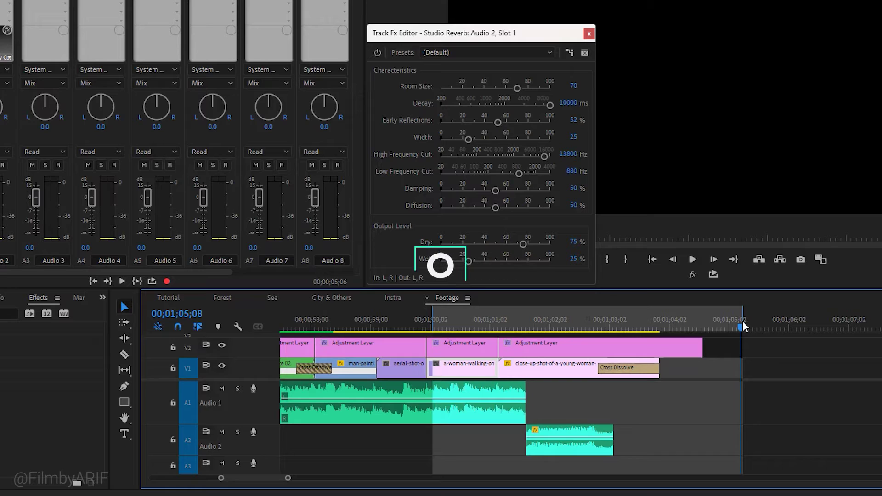
click(713, 275)
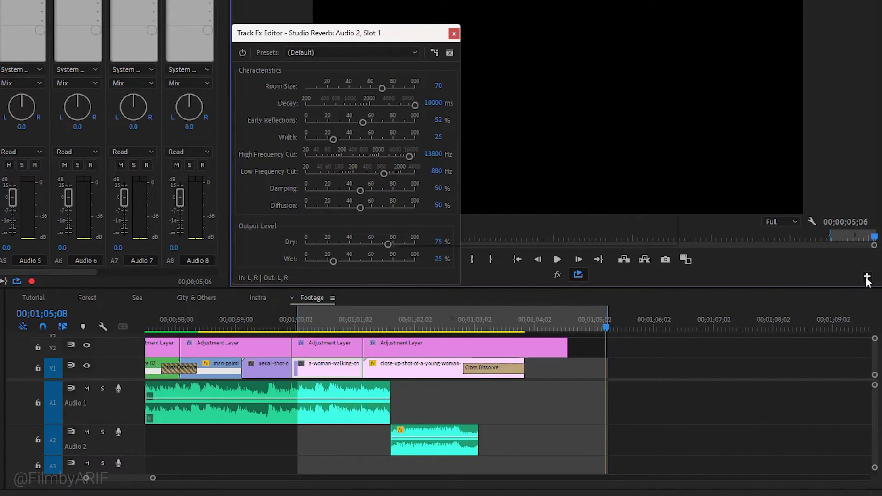
click(867, 277)
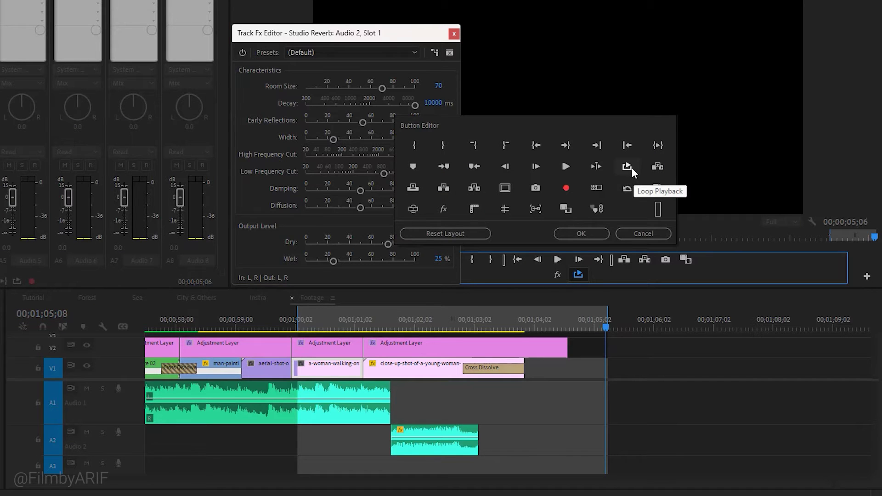
While looping the ending, set the Studio Reverb to 80.4% wet and 95.4% dry.
click(591, 236)
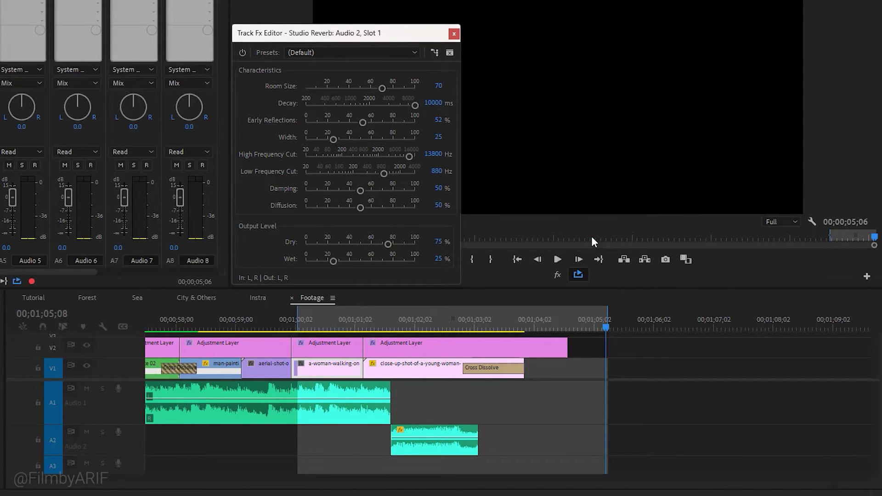
click(557, 259)
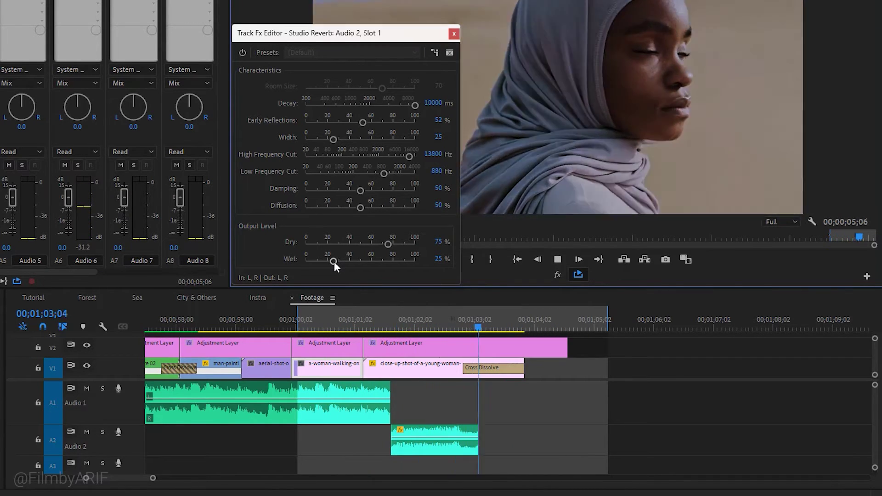
drag(333, 261, 406, 262)
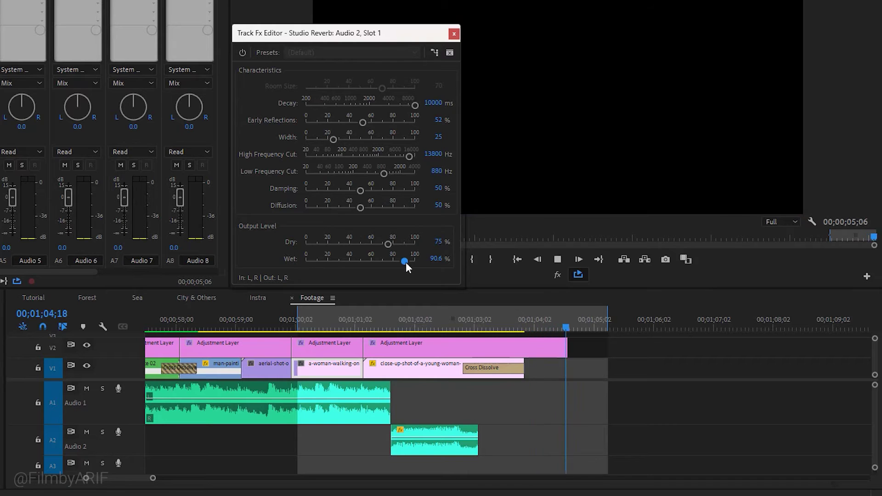
drag(406, 261, 395, 261)
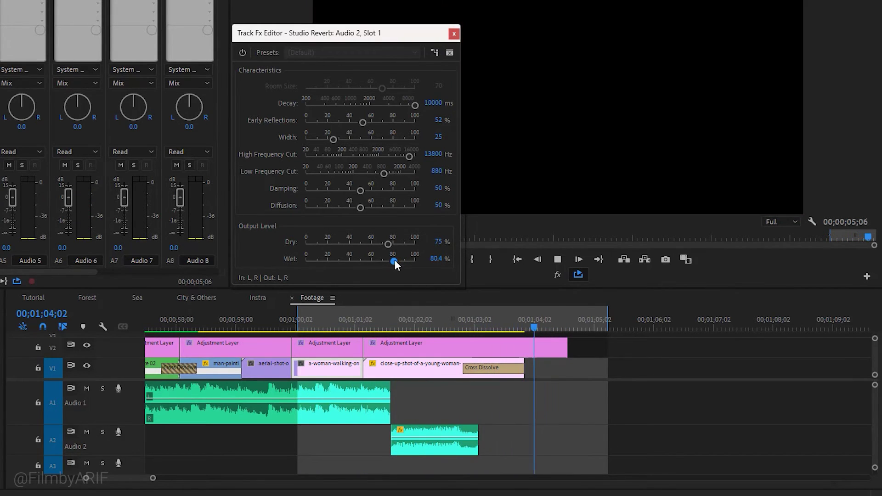
drag(387, 244, 409, 246)
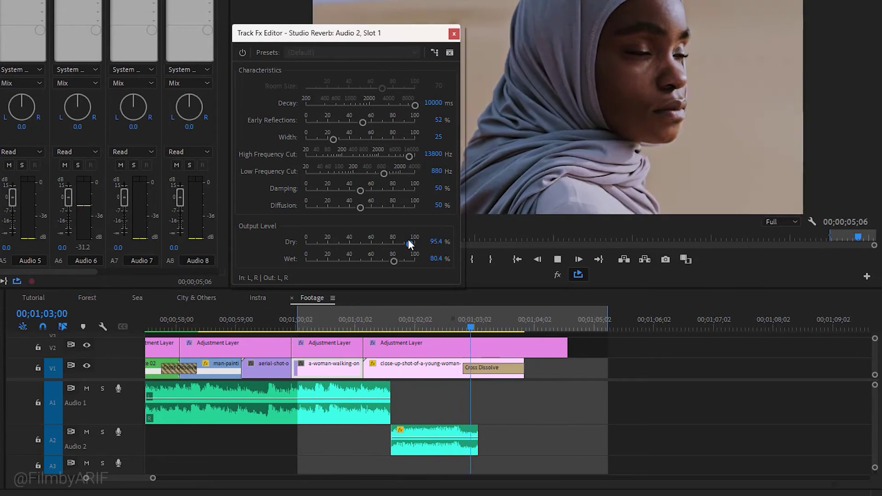
click(404, 322)
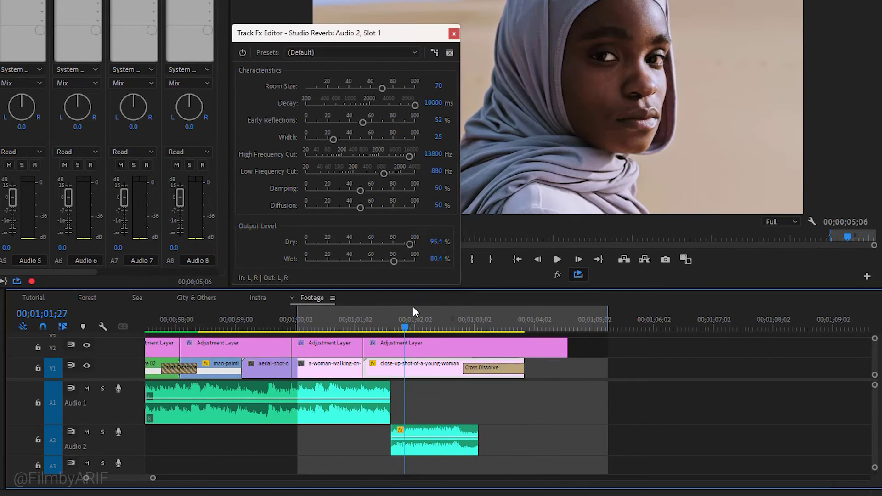
Close the reverb editor and trim the Audio 2 music clip's end near 01;03;00.
click(453, 34)
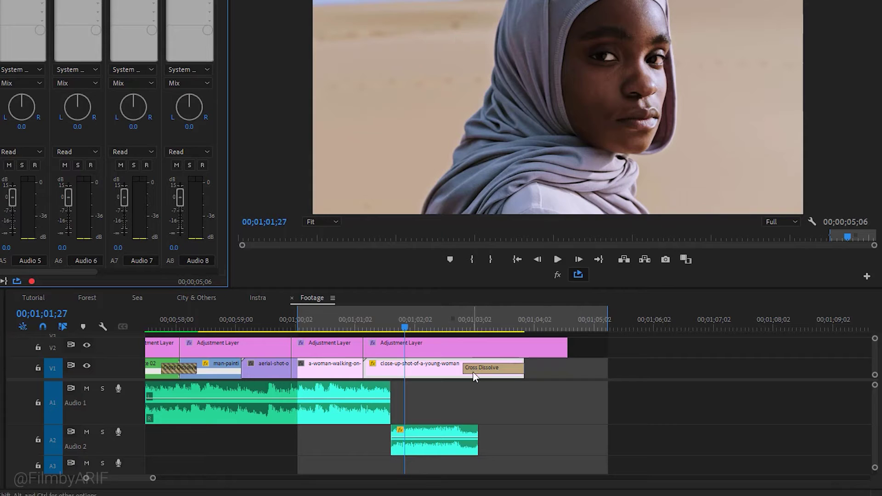
click(471, 321)
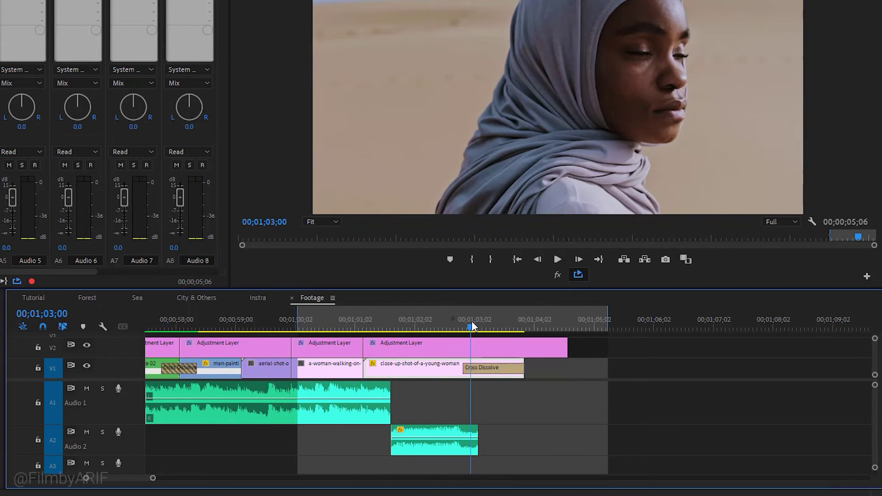
drag(476, 432, 474, 432)
Add a shortened Constant Power fade to the Audio 2 clip's end and preview it.
right_click(474, 432)
click(498, 412)
drag(420, 442, 463, 440)
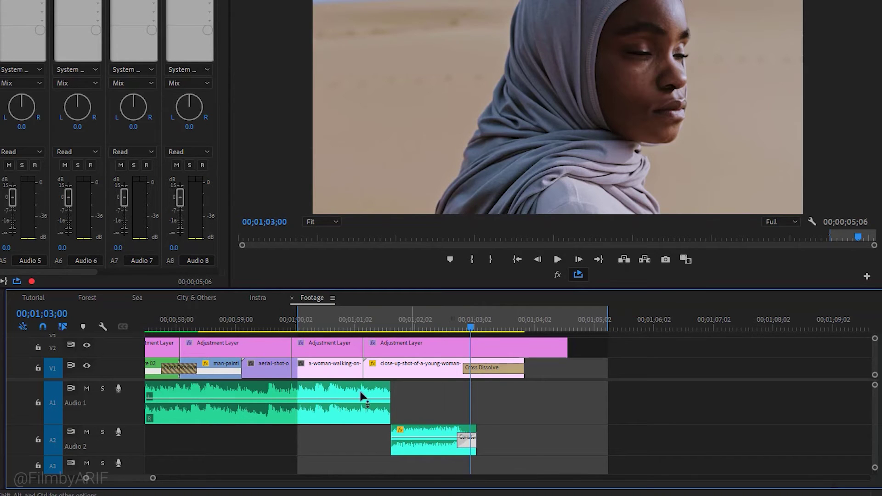
click(306, 322)
key(space)
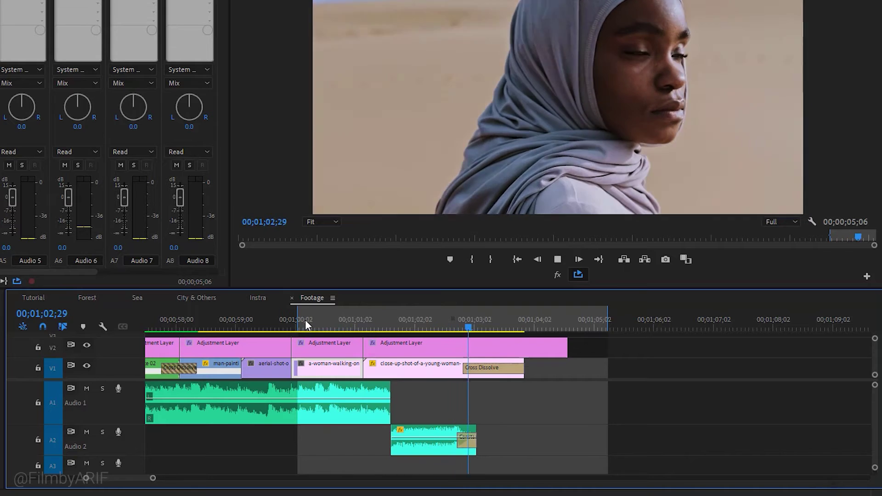
click(305, 321)
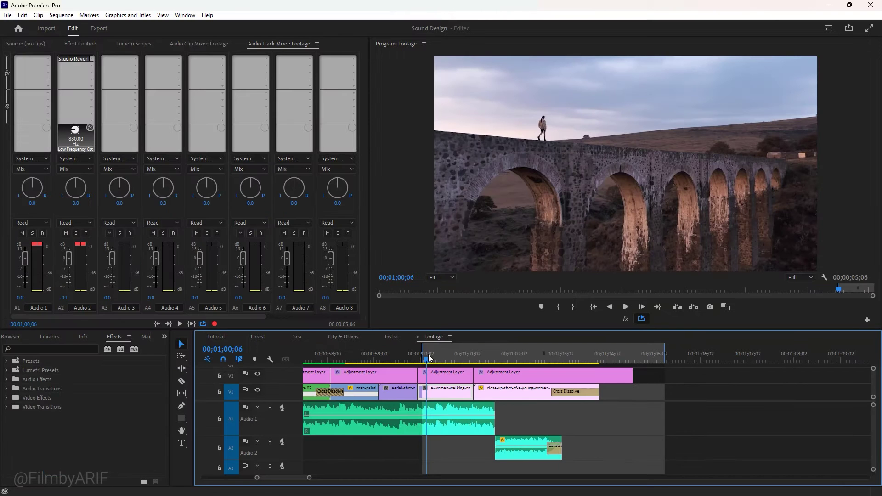
Clear the sequence In and Out marks and jump the playhead to the sequence end.
right_click(482, 355)
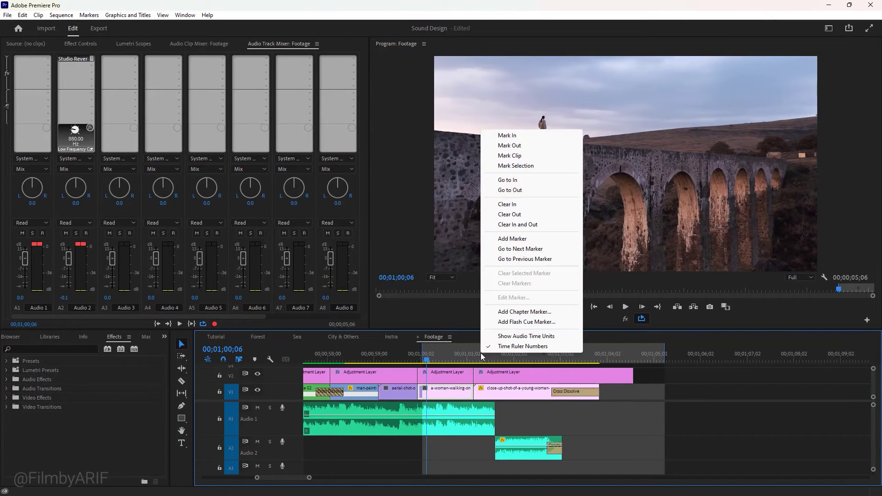
click(508, 225)
click(642, 325)
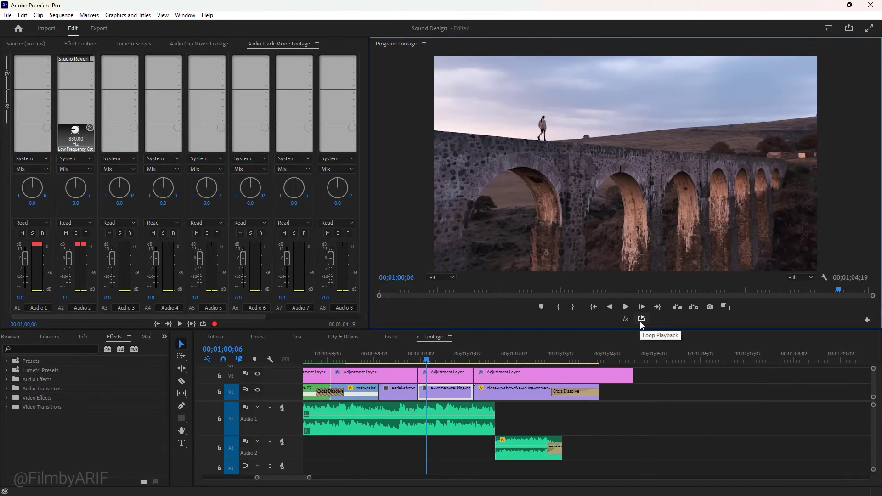
key(End)
Trim the last adjustment layer to end with the video at 00;01;03;27 and replay the ending.
drag(632, 374, 598, 376)
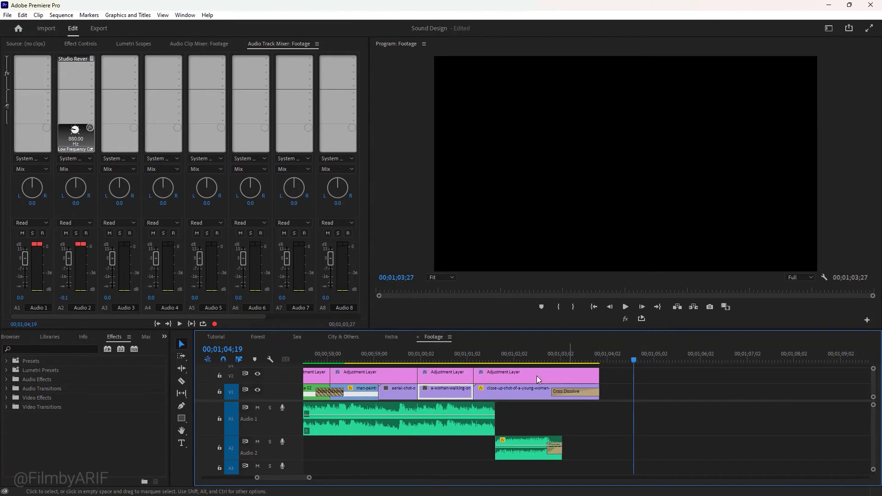
click(445, 357)
key(space)
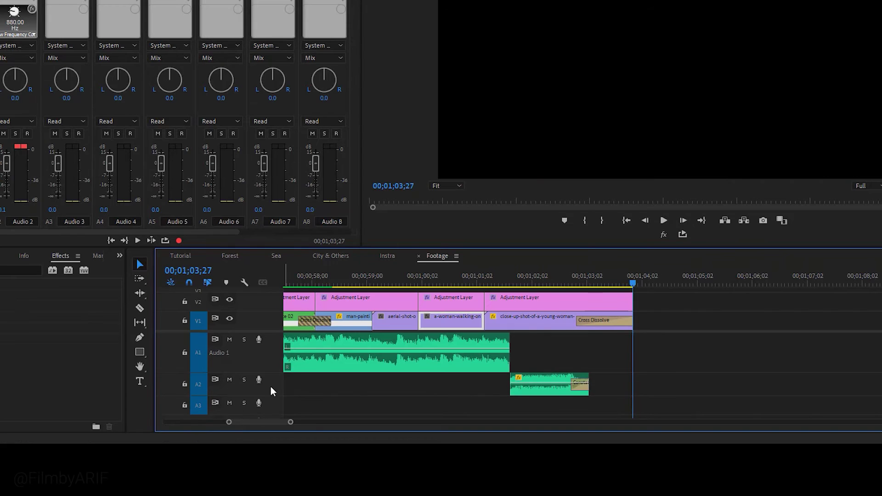
Open the Audio 2 track header options, then cancel the track button customization.
scroll(271, 386, up, 4)
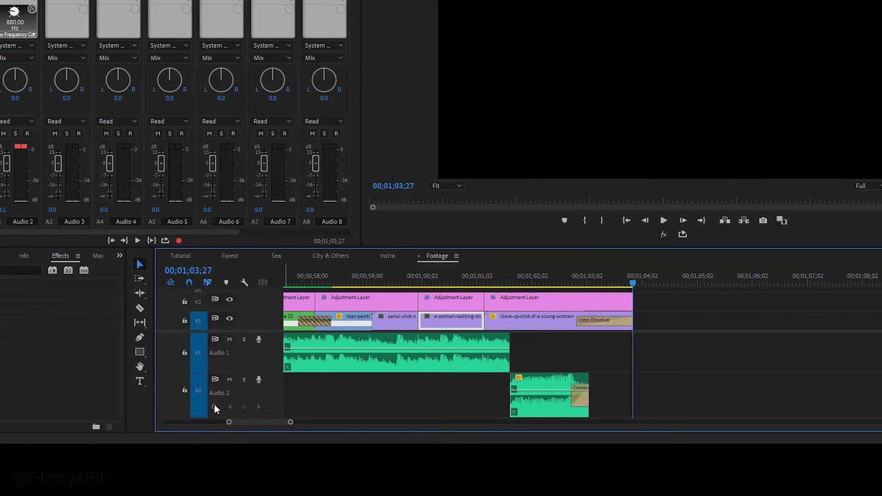
right_click(270, 393)
click(292, 384)
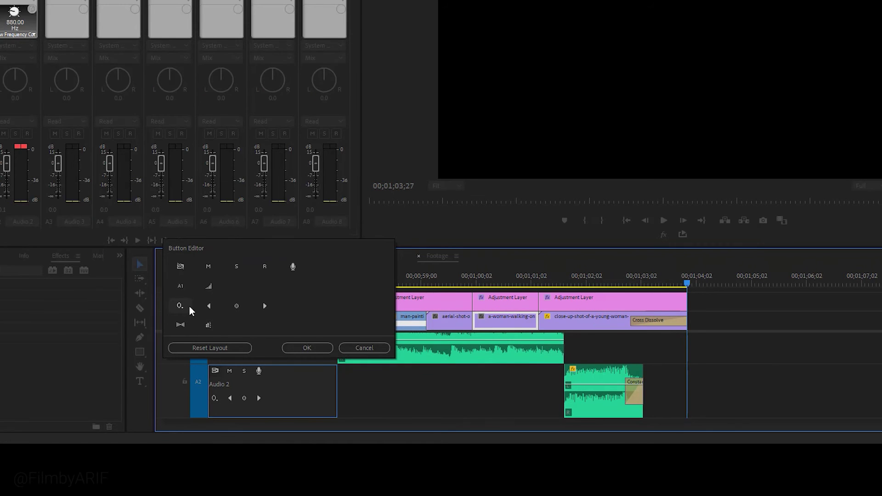
click(363, 347)
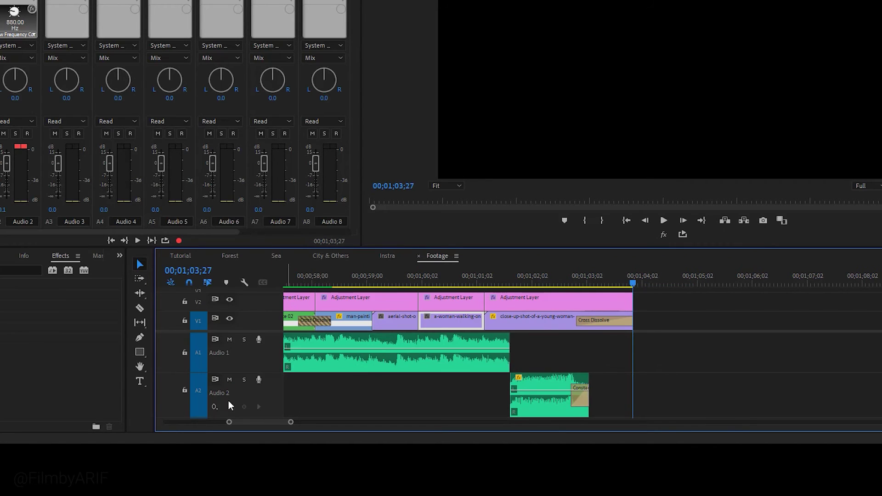
Show the Audio 2 track-level Volume keyframe line via Track Keyframes > Volume.
click(214, 407)
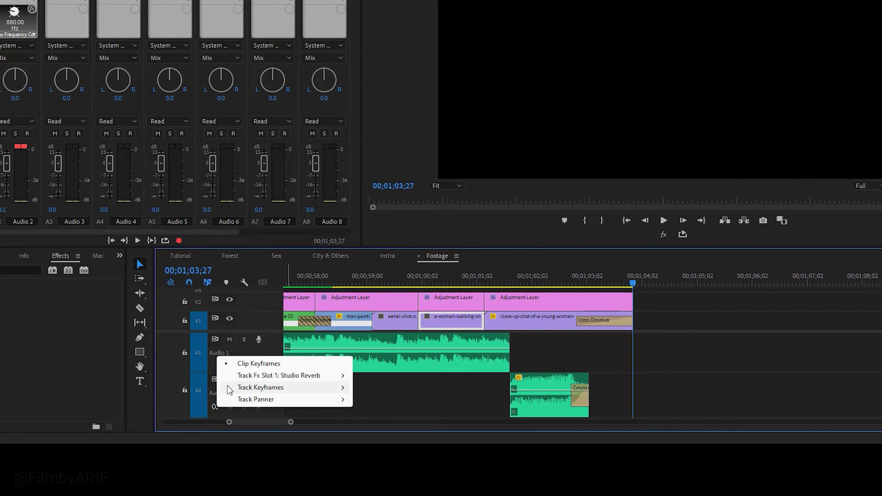
mouse_move(230, 390)
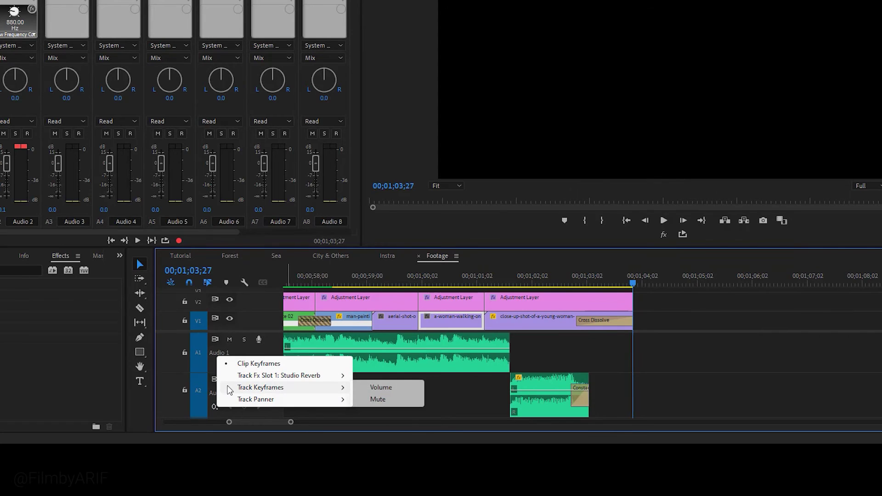
click(378, 388)
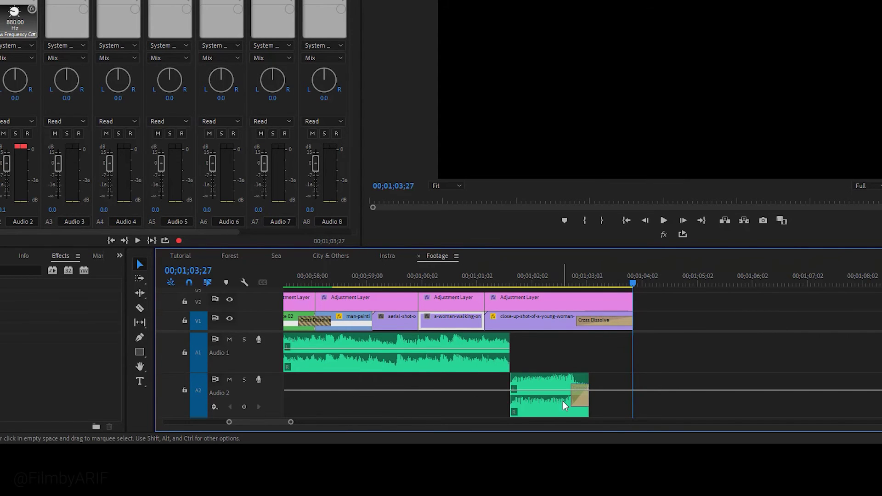
scroll(569, 404, up, 4)
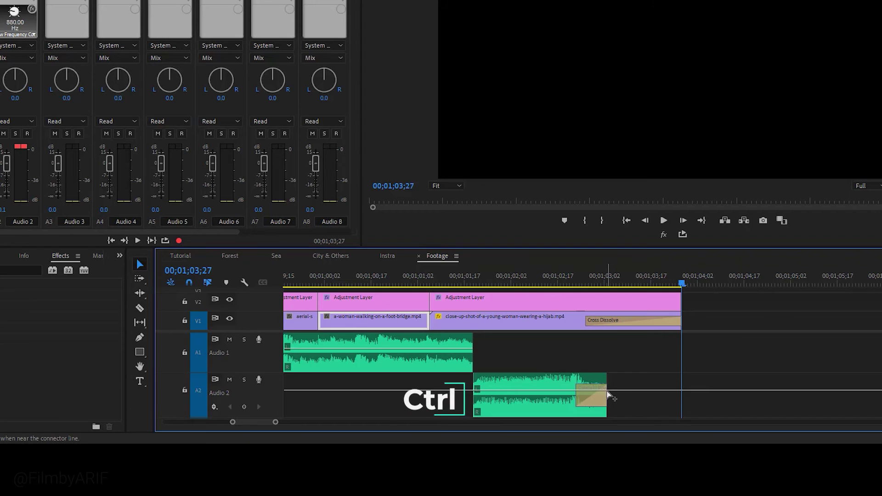
Add Audio 2 volume keyframes at the music clip end and sequence end, dropping the last to silence.
ctrl+click(607, 391)
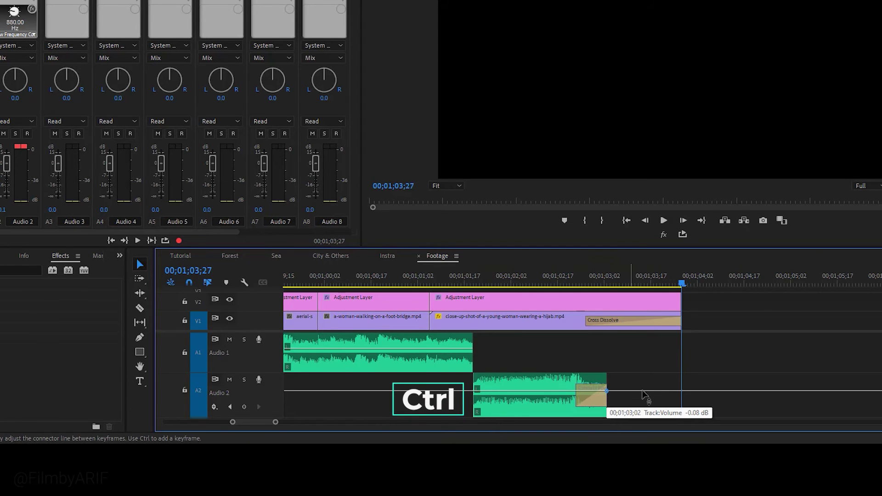
ctrl+click(680, 391)
drag(681, 391, 680, 413)
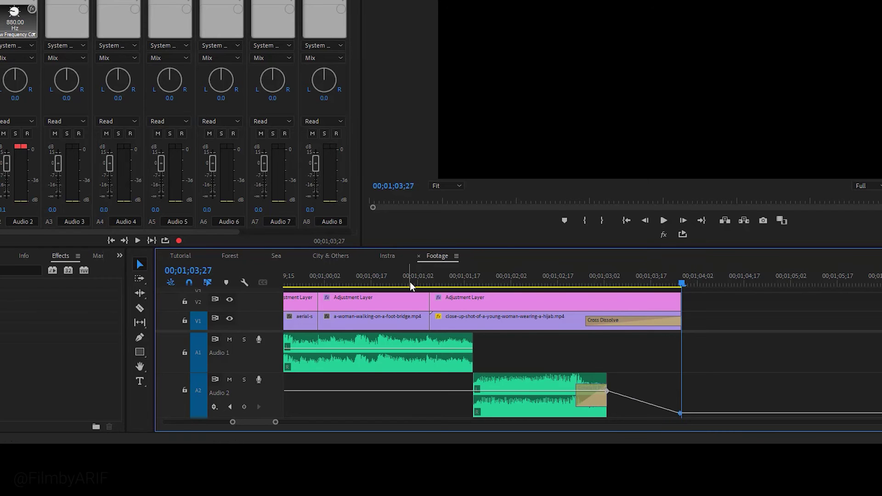
Preview the fade from 00;01;00;24, then add an earlier keyframe and lower the clip-end keyframe to -10 dB.
click(394, 281)
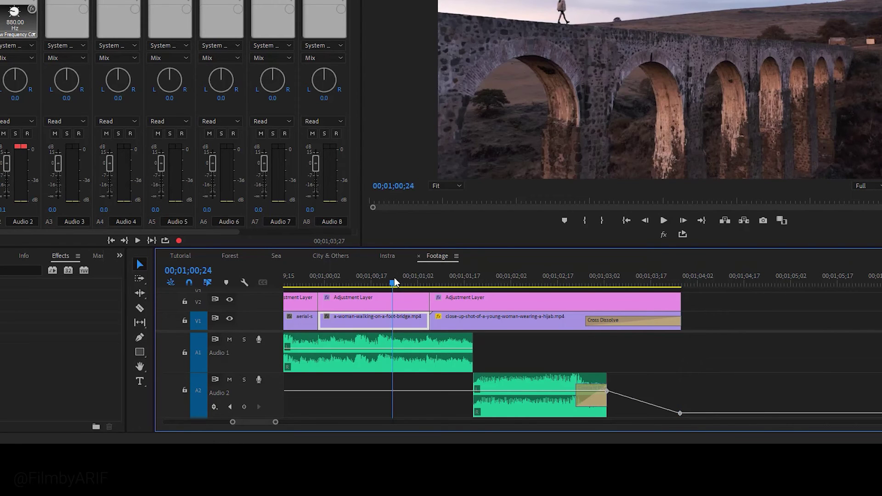
key(space)
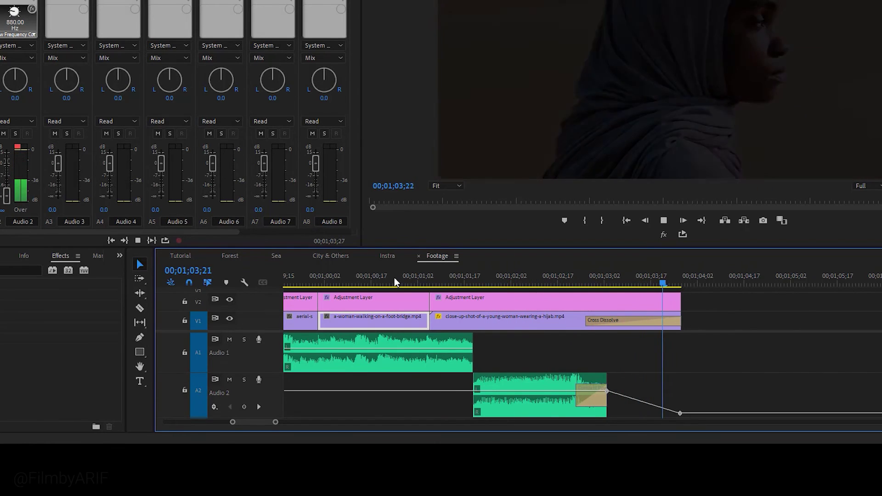
ctrl+click(554, 392)
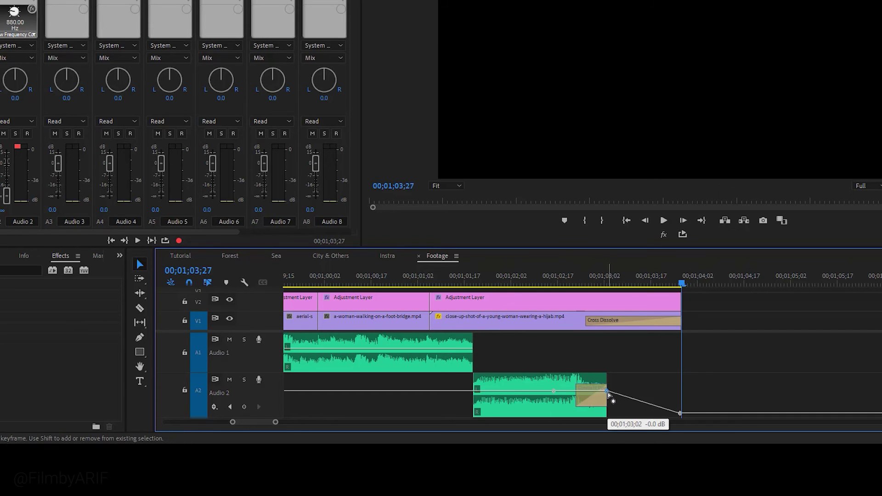
drag(607, 391, 610, 400)
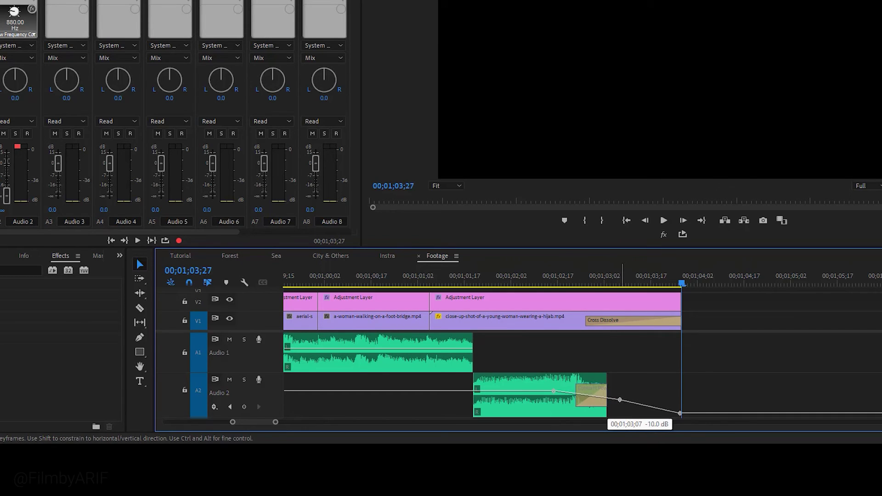
click(388, 281)
key(space)
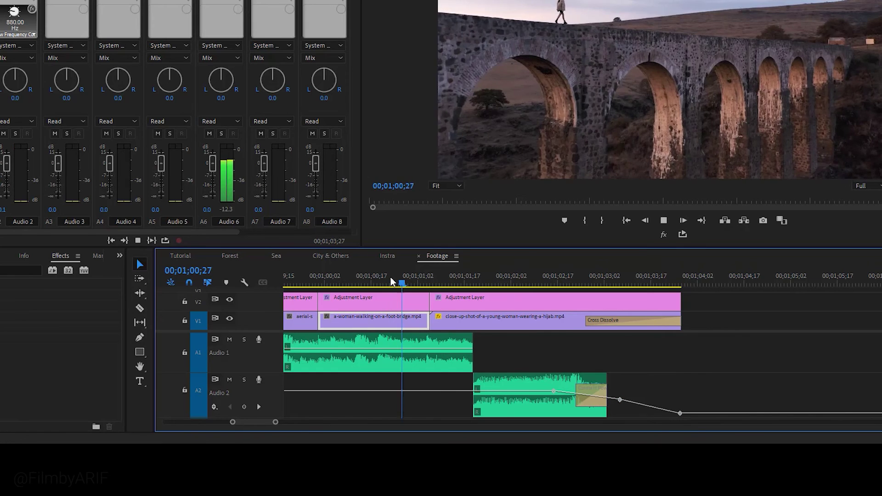